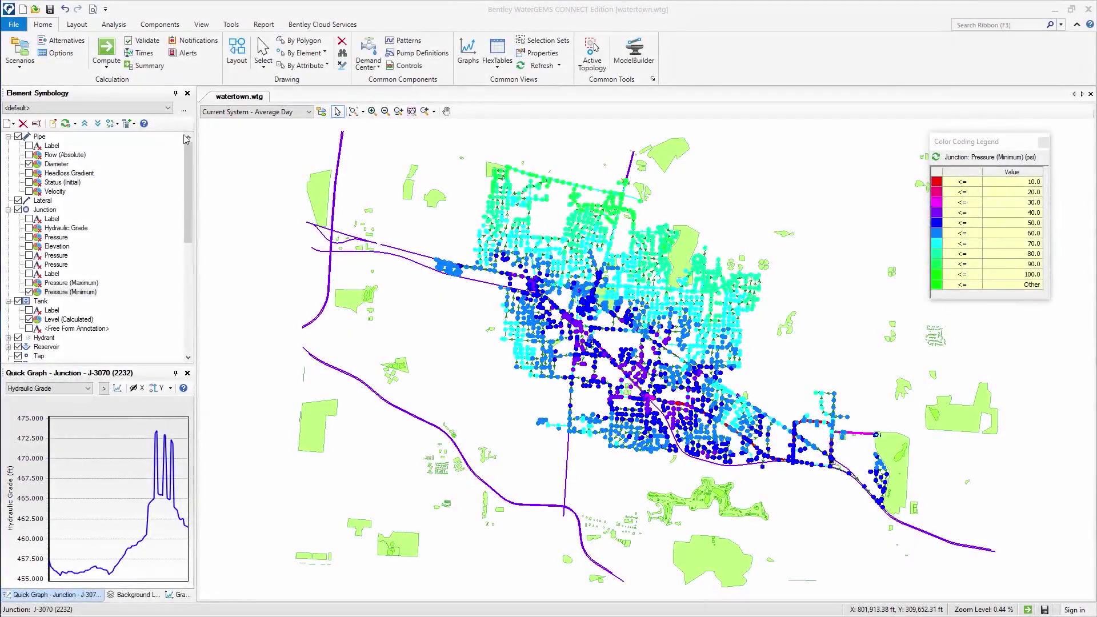
Make Current System - Peak Day, then 2030 - Peak Day - Existing Pumps, then 2030 - Peak Day - Upgraded Pumps the current scenario.
{"action": "left_click", "coordinate": [28, 53]}
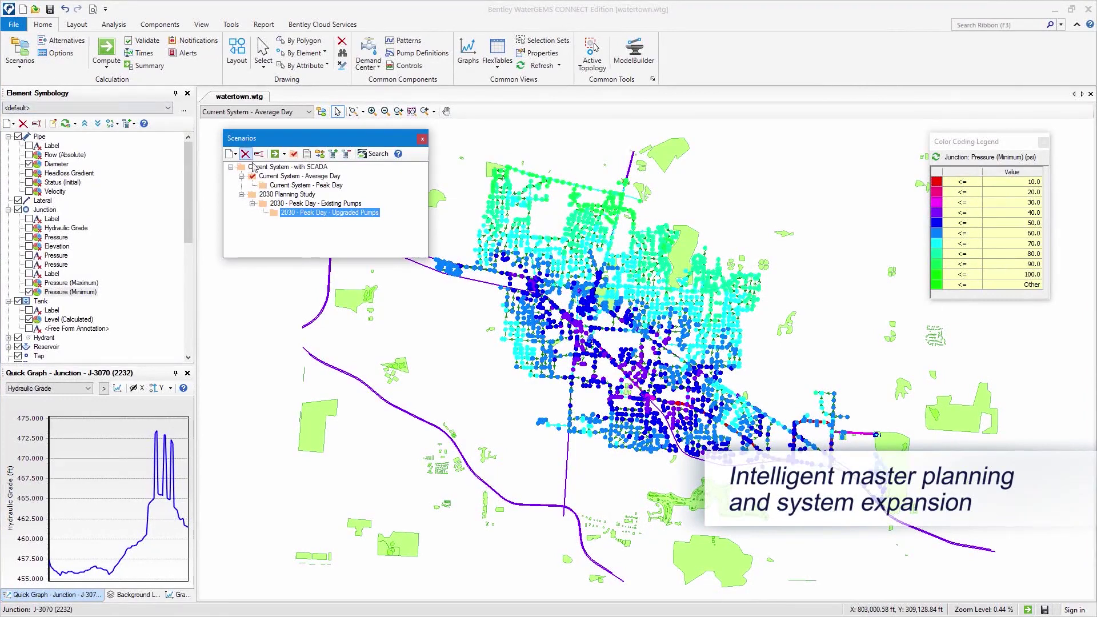
{"action": "left_click", "coordinate": [306, 186]}
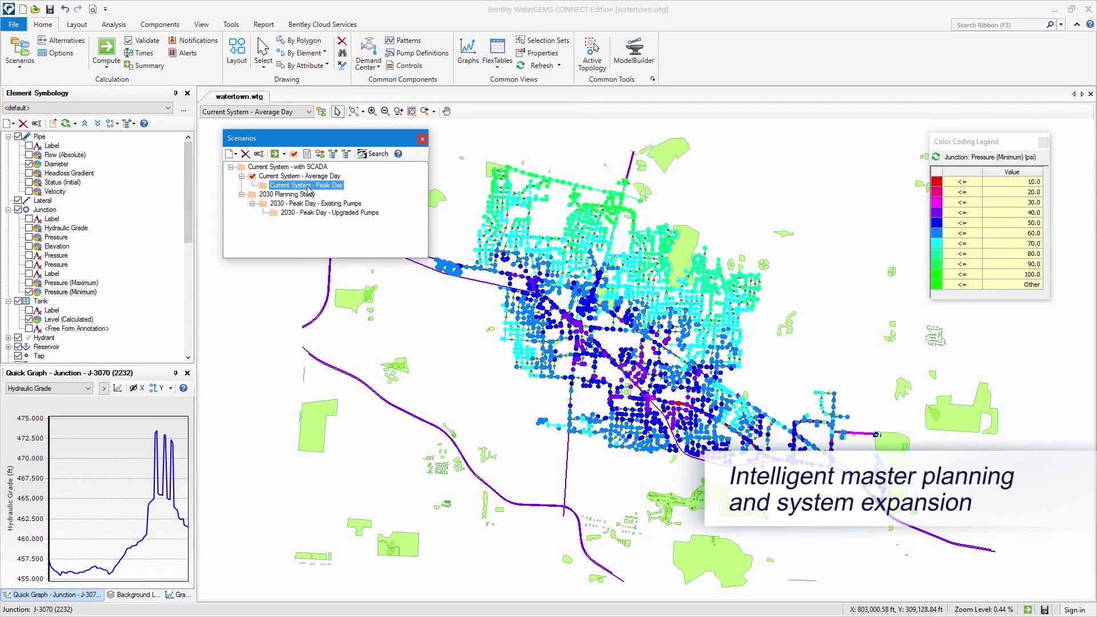
{"action": "left_click", "coordinate": [294, 154]}
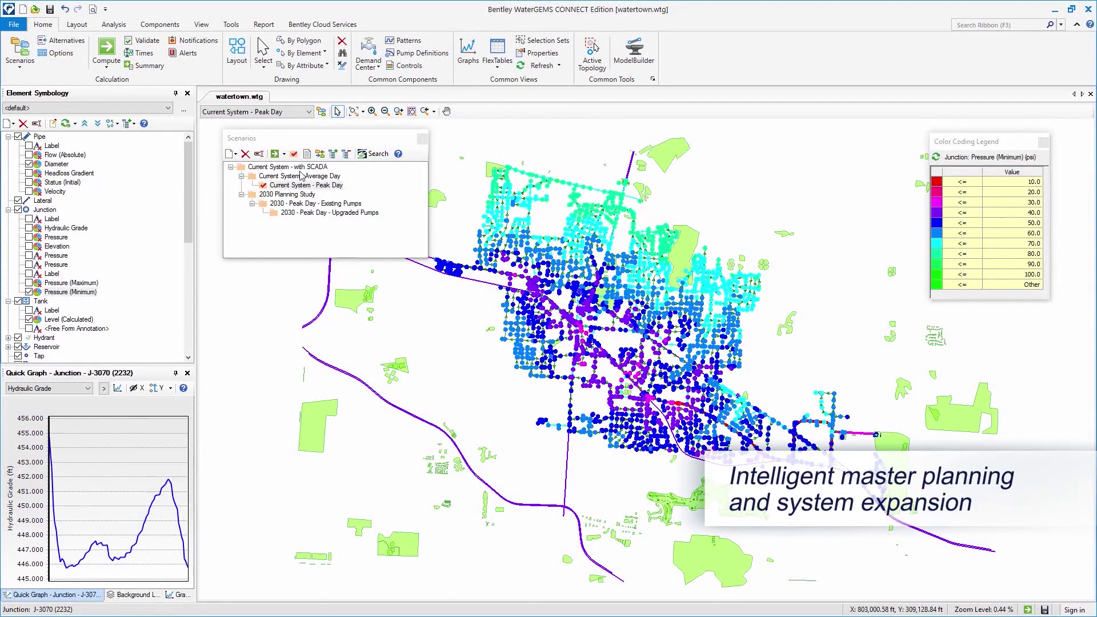
{"action": "left_click", "coordinate": [317, 205]}
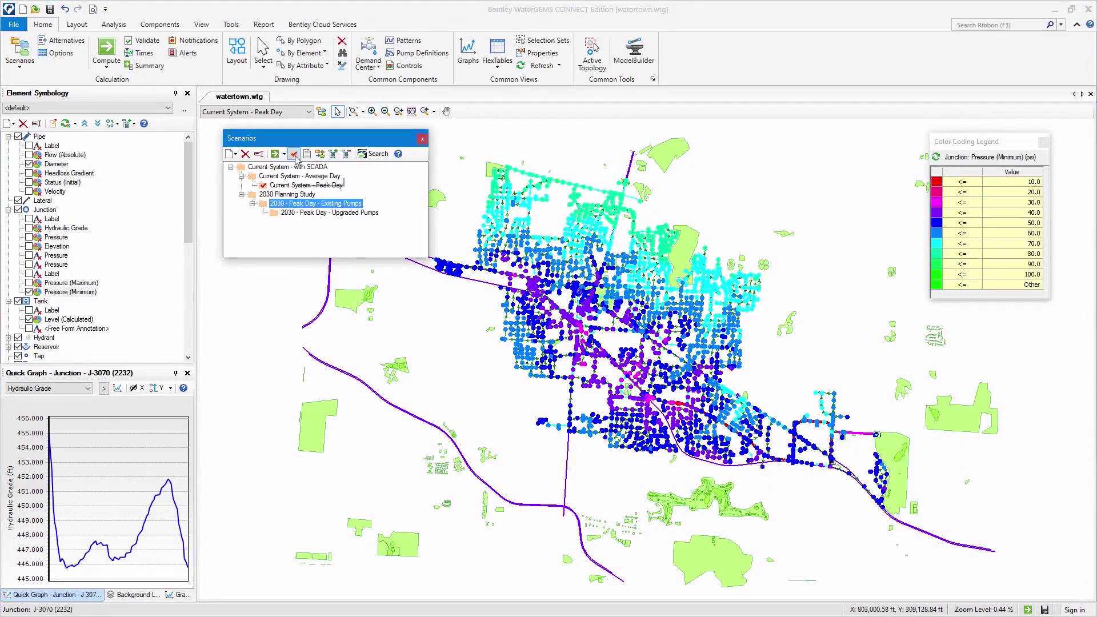
{"action": "left_click", "coordinate": [294, 154]}
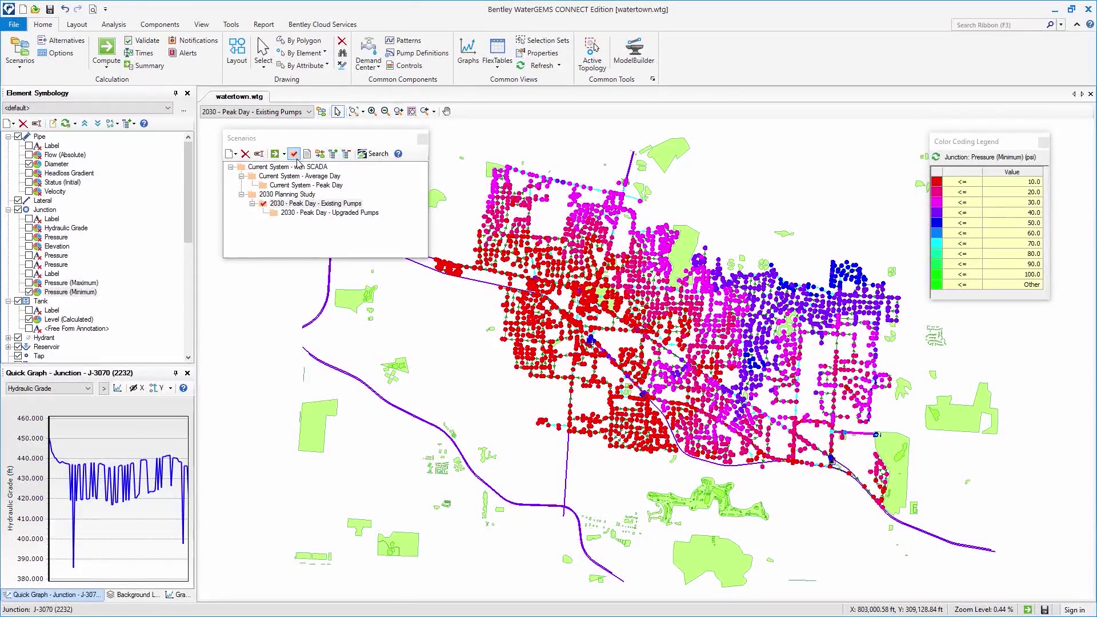
{"action": "left_click", "coordinate": [326, 214]}
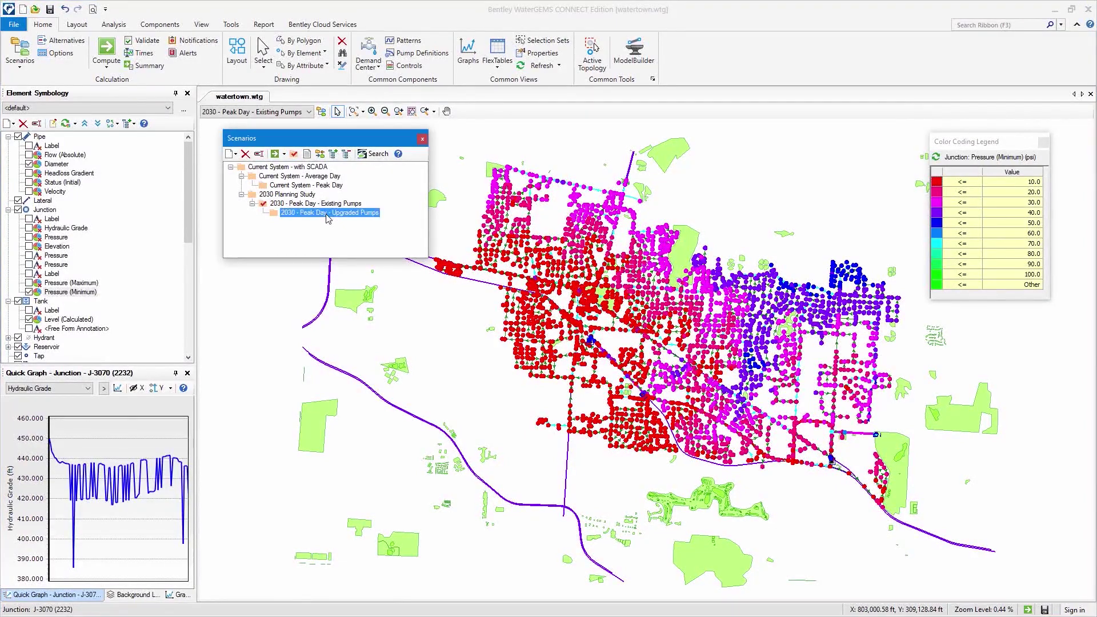
{"action": "left_click", "coordinate": [294, 154]}
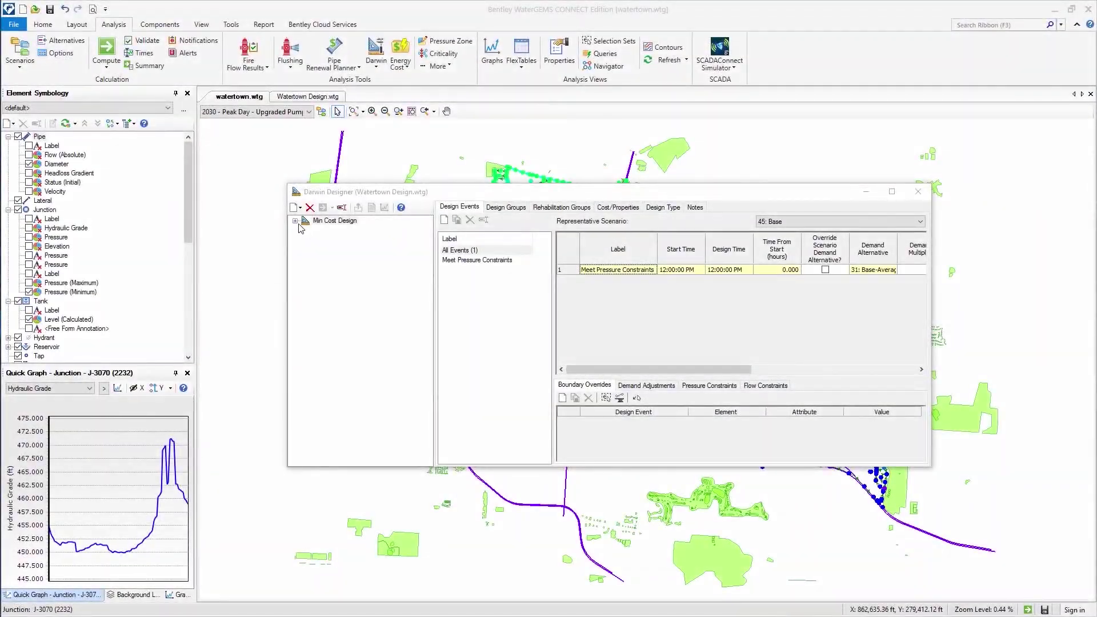
Compute the Manual Design run under the Min Cost Design study.
{"action": "left_click", "coordinate": [296, 221]}
{"action": "left_click", "coordinate": [313, 232]}
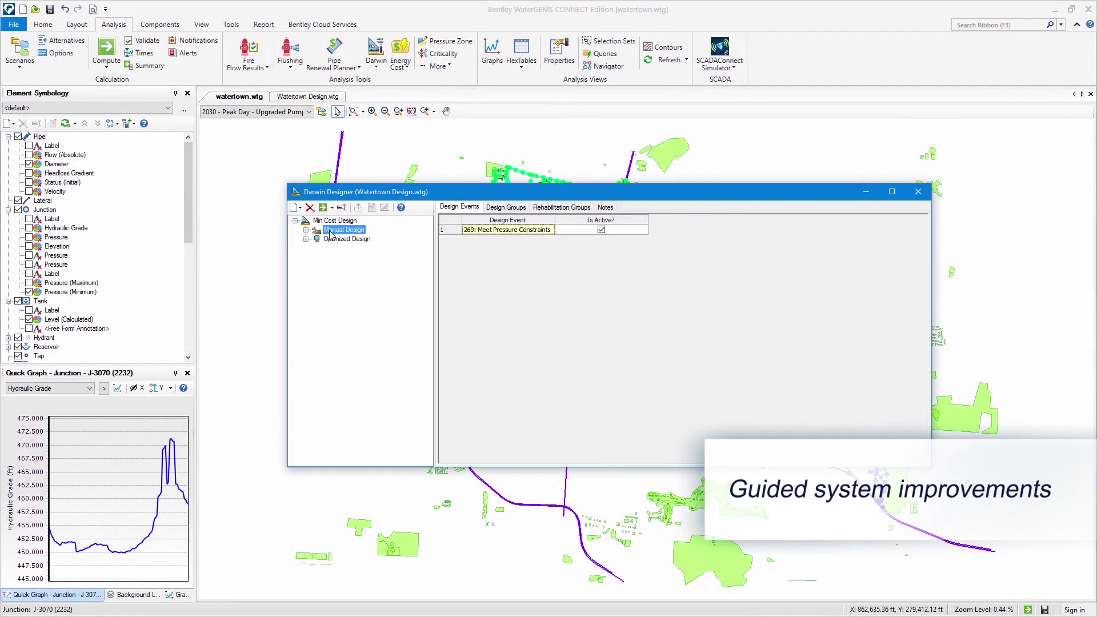
{"action": "left_click", "coordinate": [323, 208]}
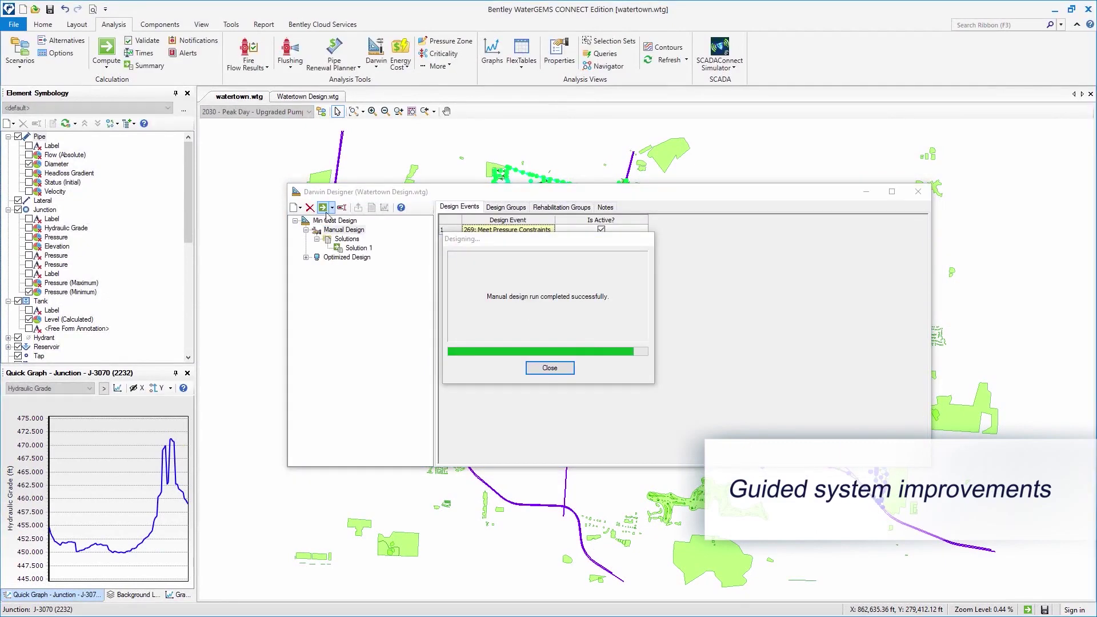
{"action": "left_click", "coordinate": [548, 369]}
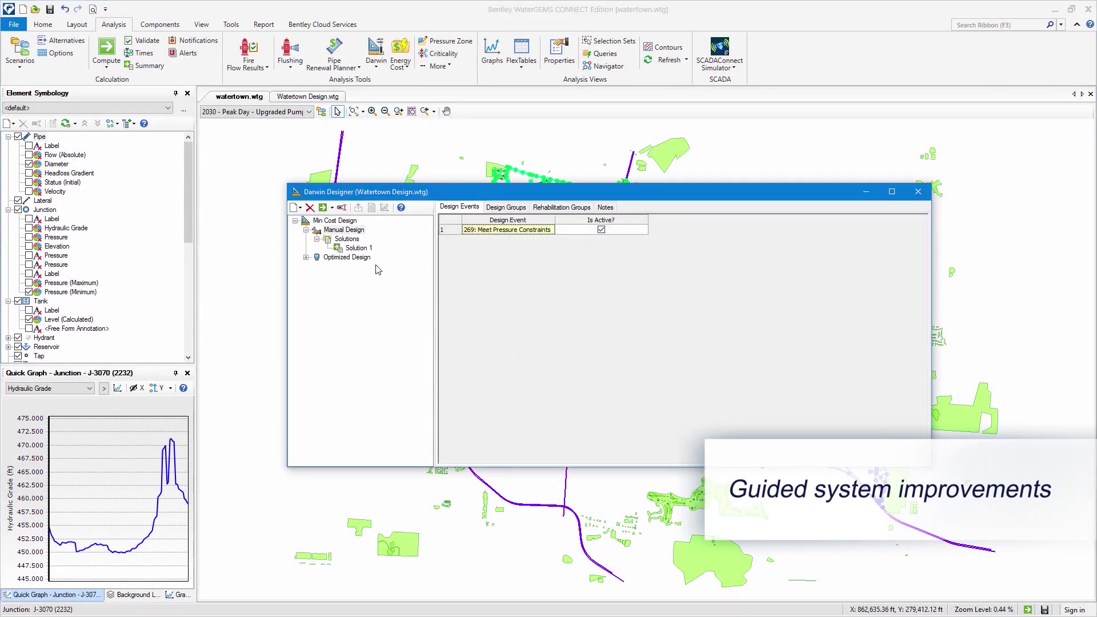
Review Solution 1's cost among the manual design solutions, then select Optimized Design.
{"action": "left_click", "coordinate": [349, 240]}
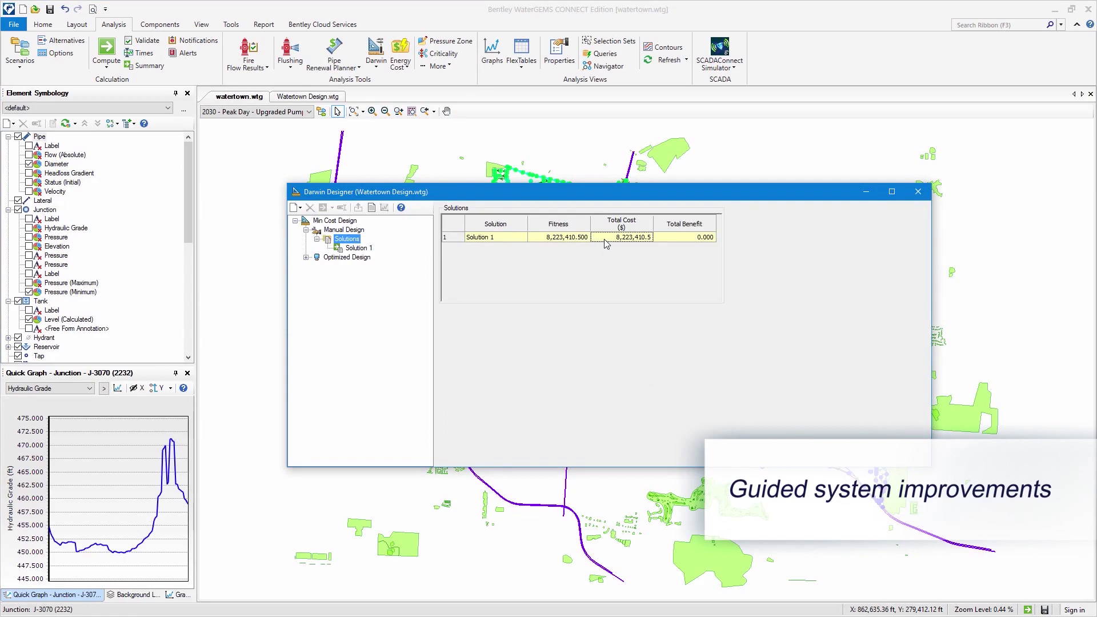
{"action": "left_click", "coordinate": [607, 244]}
{"action": "left_click", "coordinate": [342, 259]}
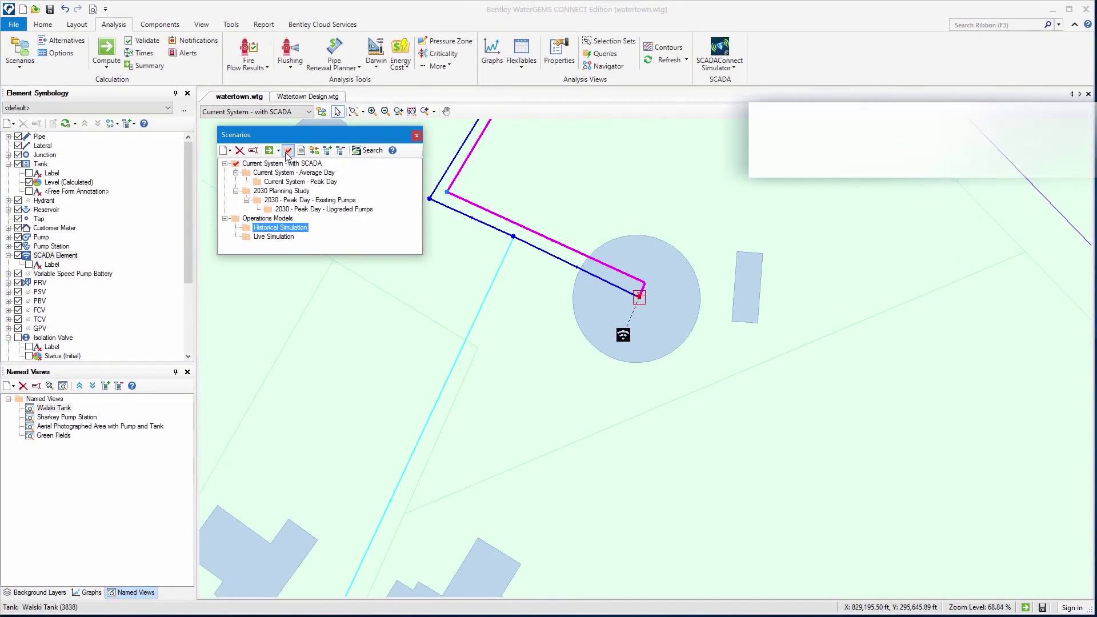
With Historical Simulation current, graph the Walski SCADA element's values, then launch SCADAConnect Simulator.
{"action": "left_click", "coordinate": [288, 151]}
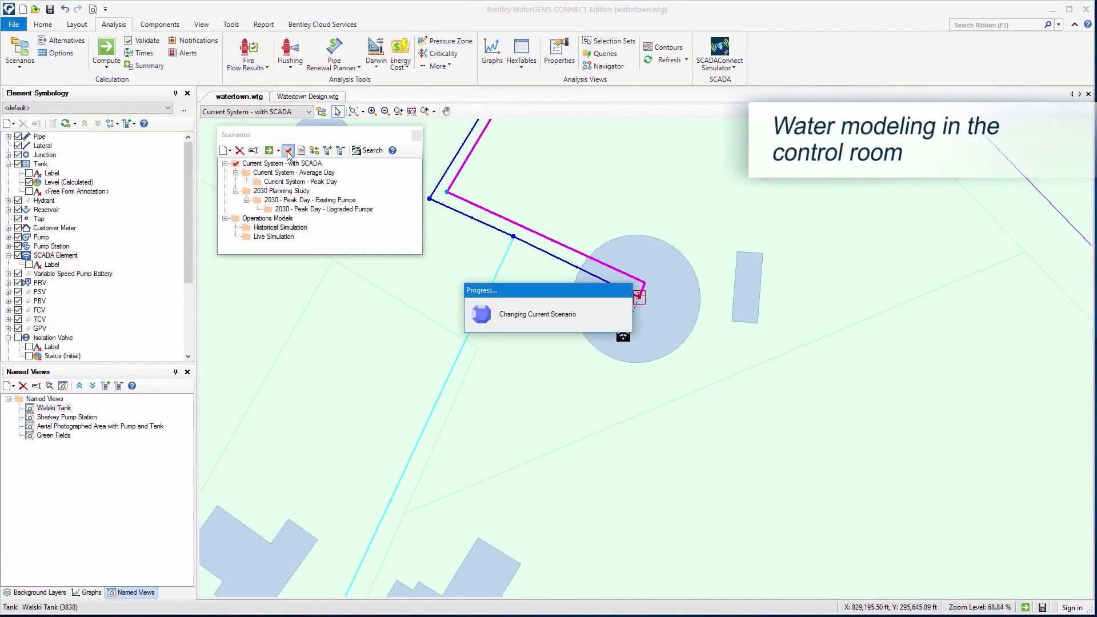
{"action": "left_click", "coordinate": [624, 337]}
{"action": "right_click", "coordinate": [624, 339]}
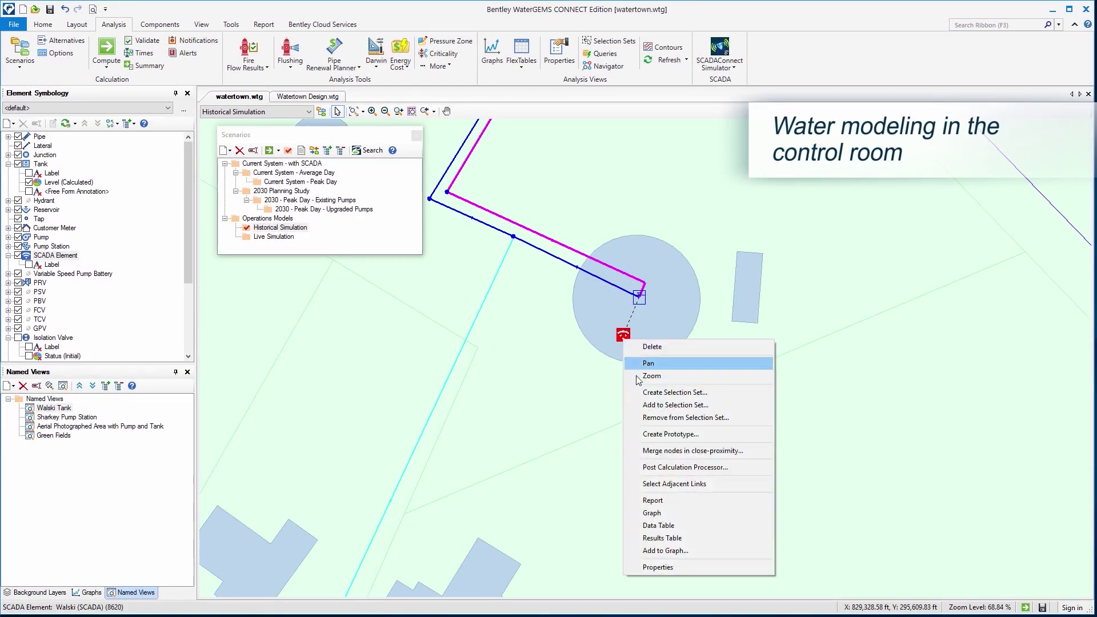
{"action": "left_click", "coordinate": [669, 513]}
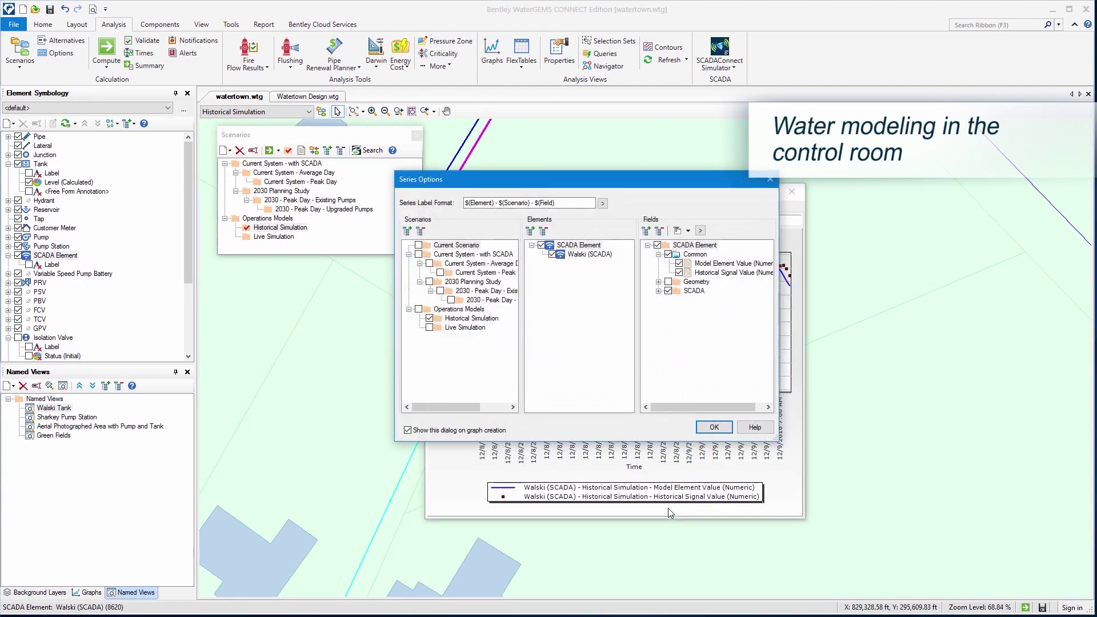
{"action": "left_click", "coordinate": [714, 428]}
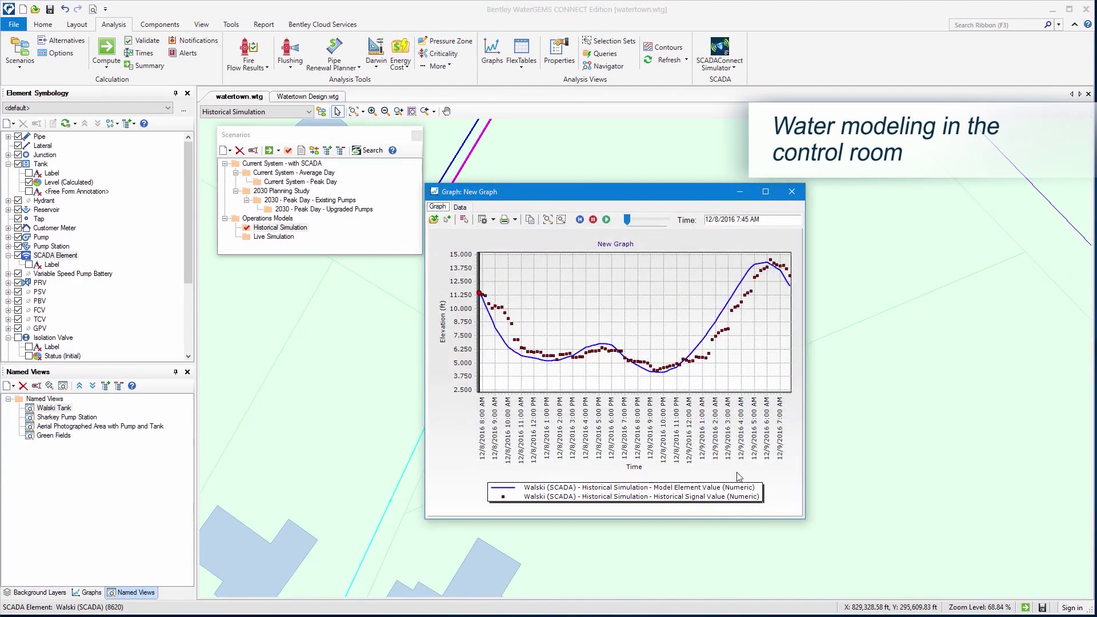
{"action": "left_click", "coordinate": [792, 192]}
{"action": "left_click", "coordinate": [742, 61]}
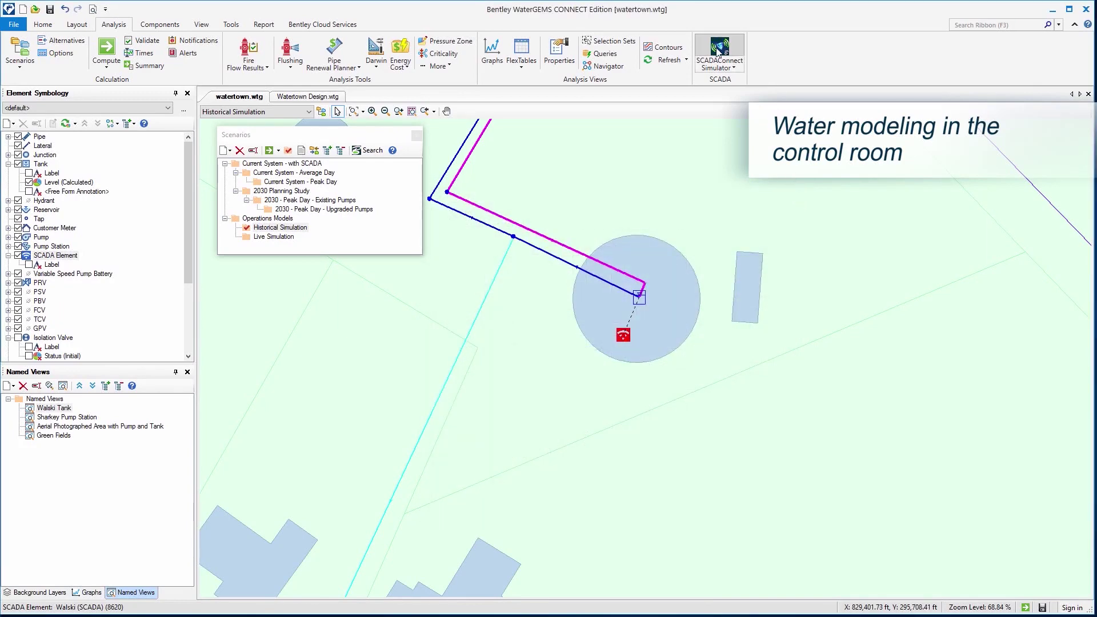
Add a 2,000 gpm, 2-hour fire response at junction J-2464.
{"action": "left_click", "coordinate": [546, 170]}
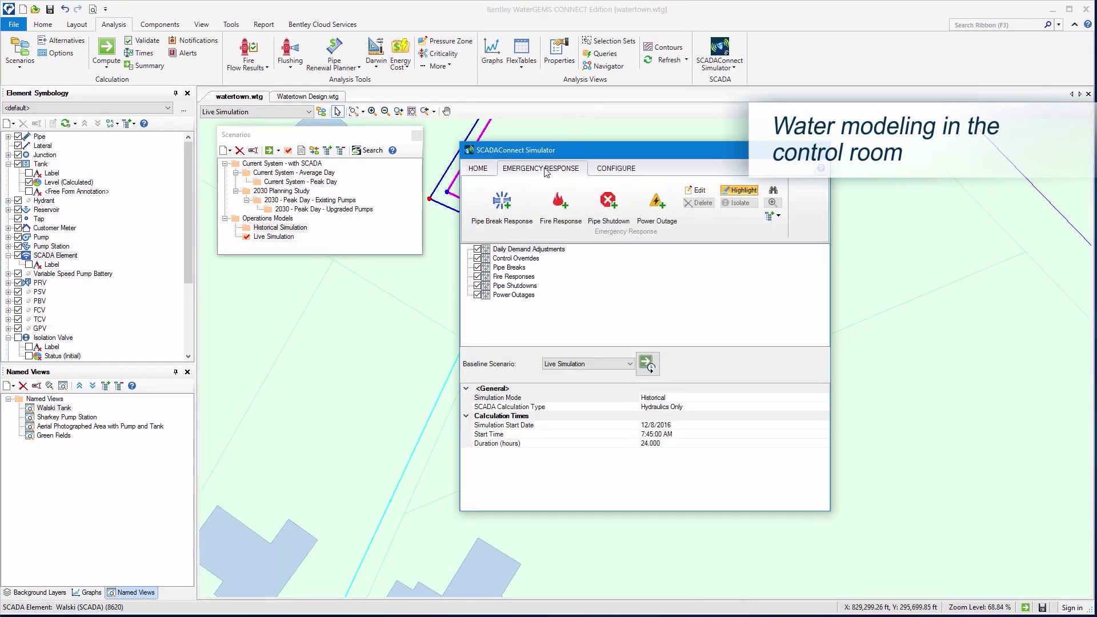
{"action": "left_click", "coordinate": [560, 203]}
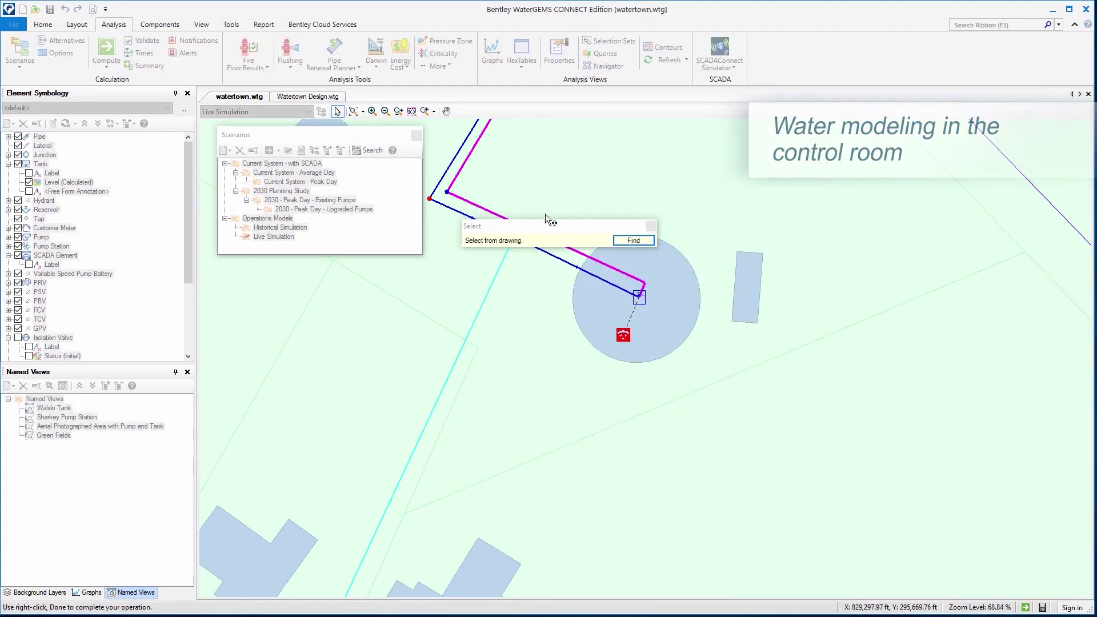
{"action": "scroll", "coordinate": [672, 326], "scroll_direction": "down", "scroll_amount": 3}
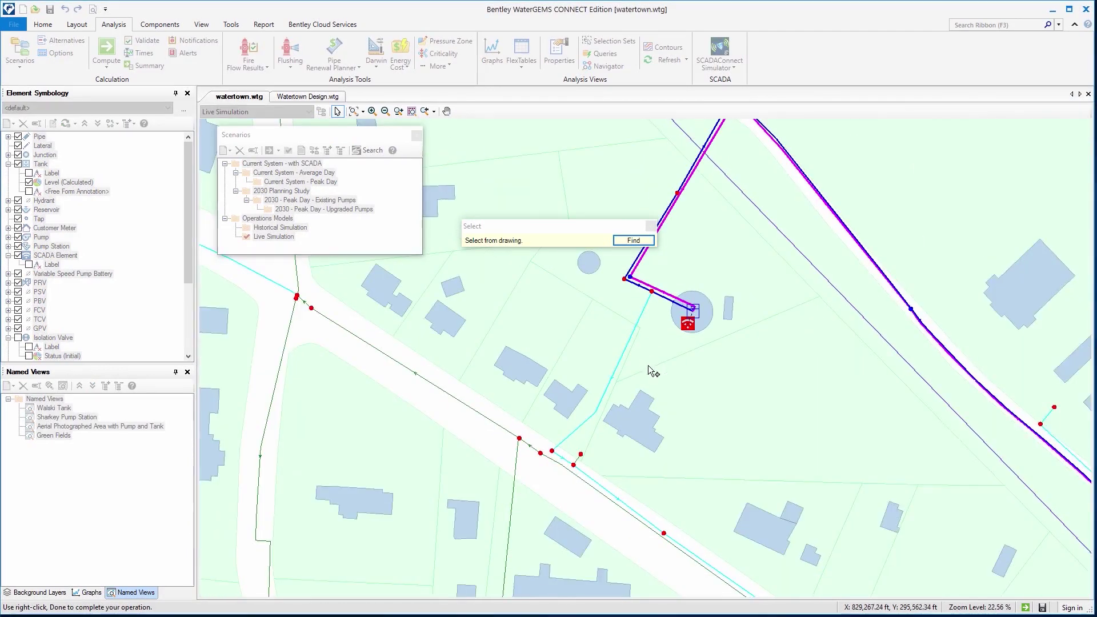
{"action": "scroll", "coordinate": [650, 371], "scroll_direction": "down", "scroll_amount": 4}
{"action": "left_click", "coordinate": [957, 513]}
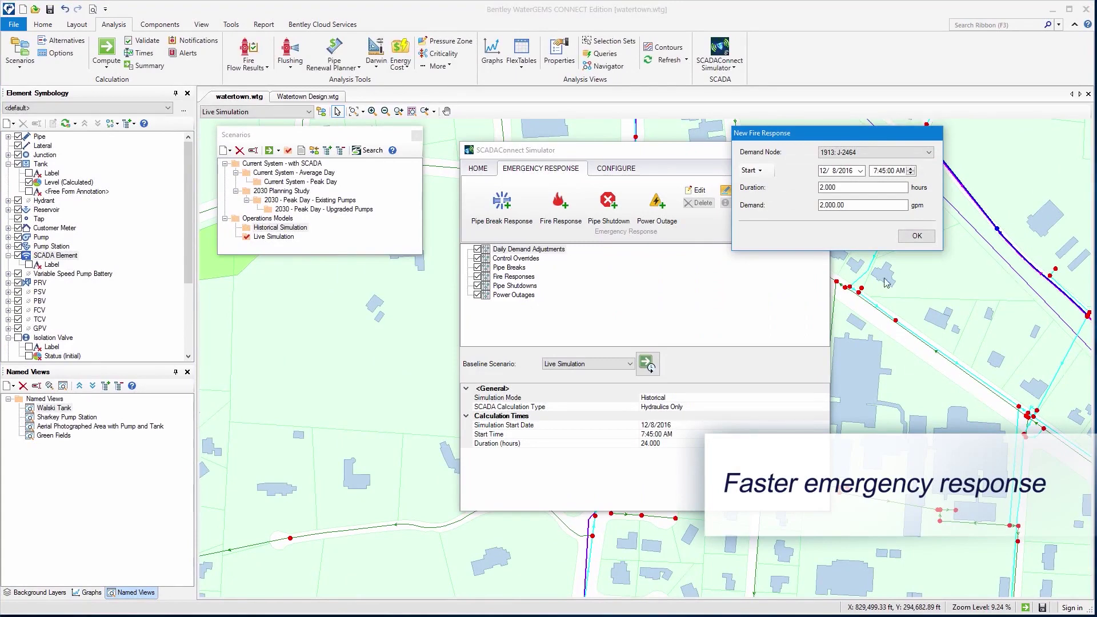
{"action": "left_click", "coordinate": [916, 237]}
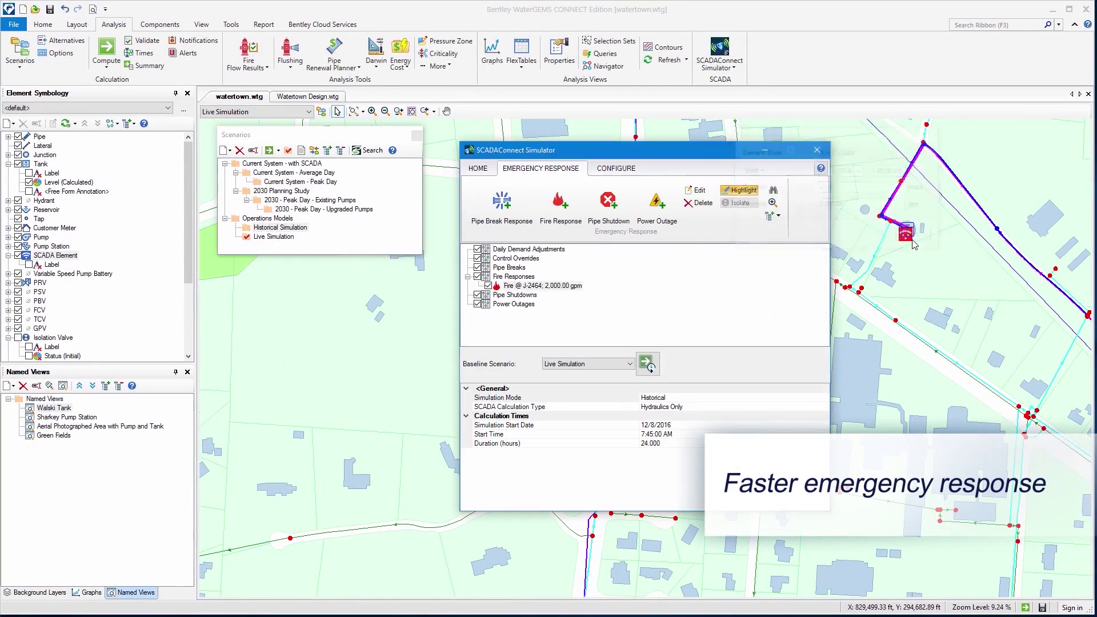
Run the live simulation with the fire and close the SCADAConnect Simulator.
{"action": "left_click", "coordinate": [655, 362]}
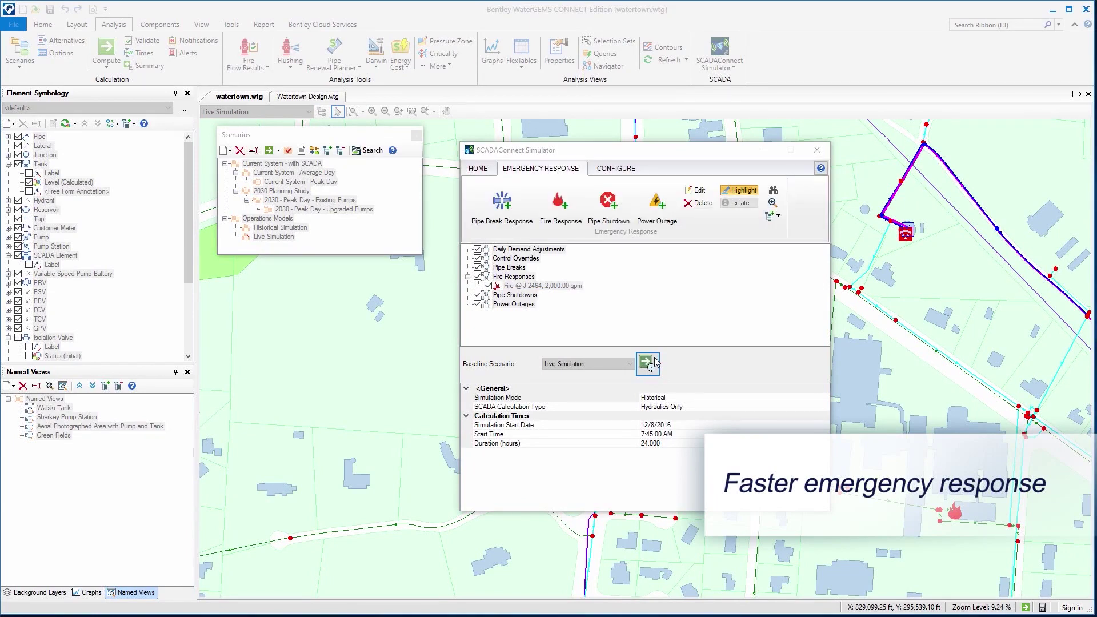
{"action": "left_click", "coordinate": [818, 150]}
{"action": "scroll", "coordinate": [894, 240], "scroll_direction": "up", "scroll_amount": 5}
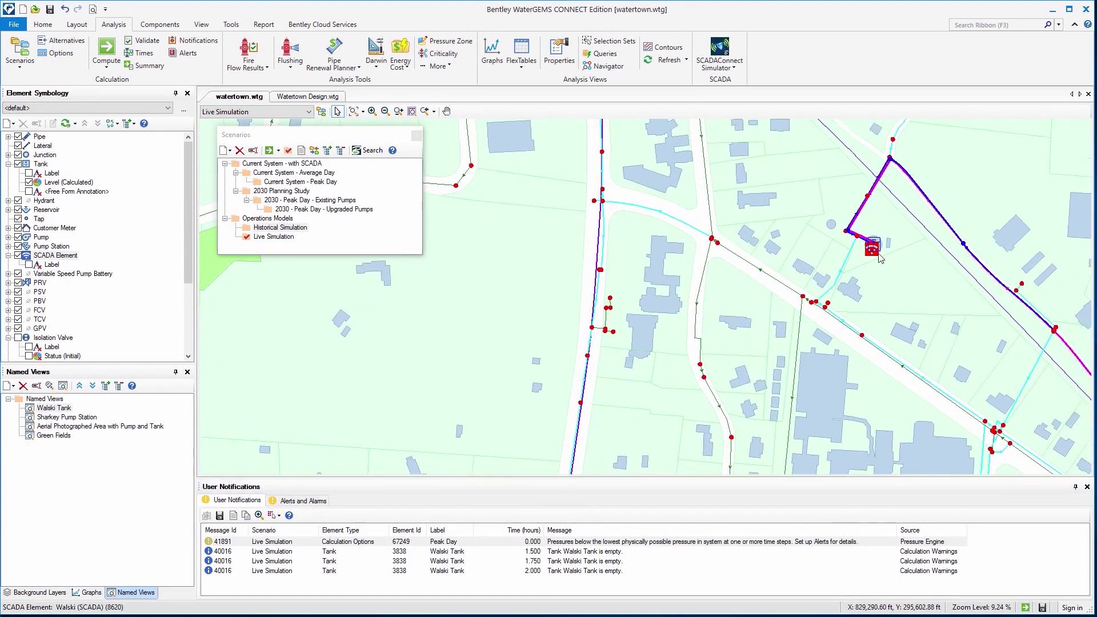
Graph Walski Tank hydraulic grade for Live Simulation plus Historical Simulation.
{"action": "right_click", "coordinate": [864, 231]}
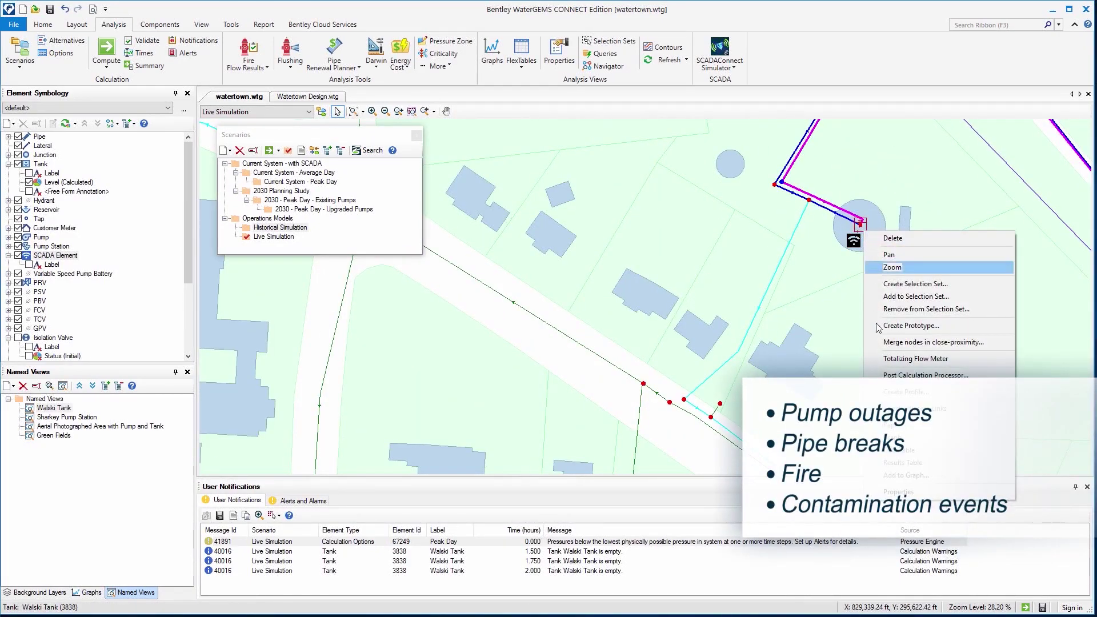
{"action": "left_click", "coordinate": [894, 438]}
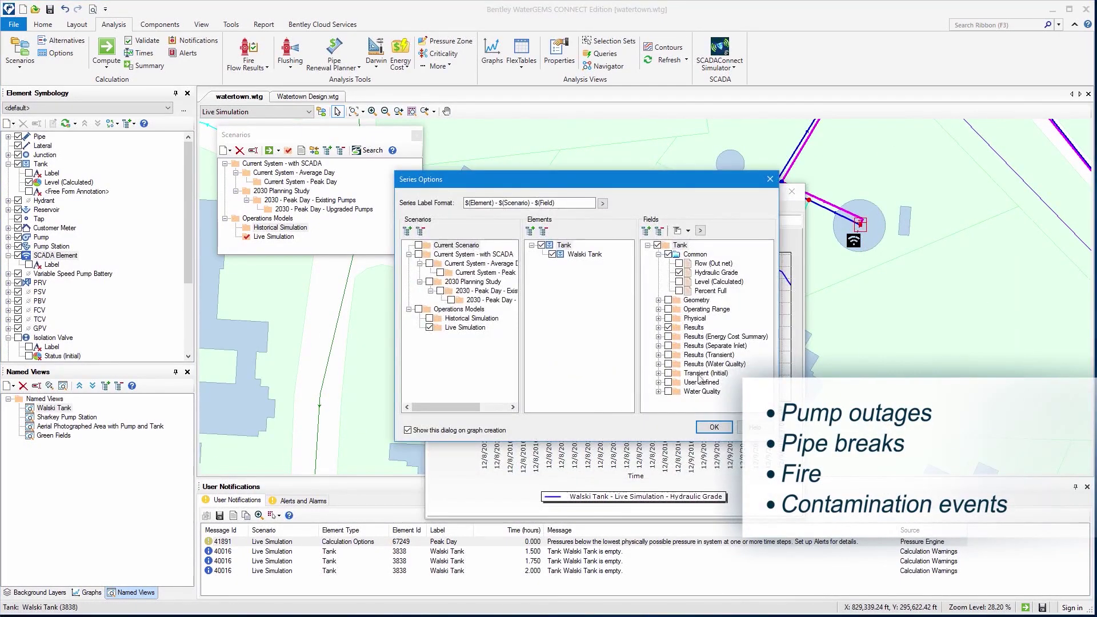
{"action": "left_click", "coordinate": [488, 318]}
{"action": "left_click", "coordinate": [429, 319]}
{"action": "left_click", "coordinate": [430, 327]}
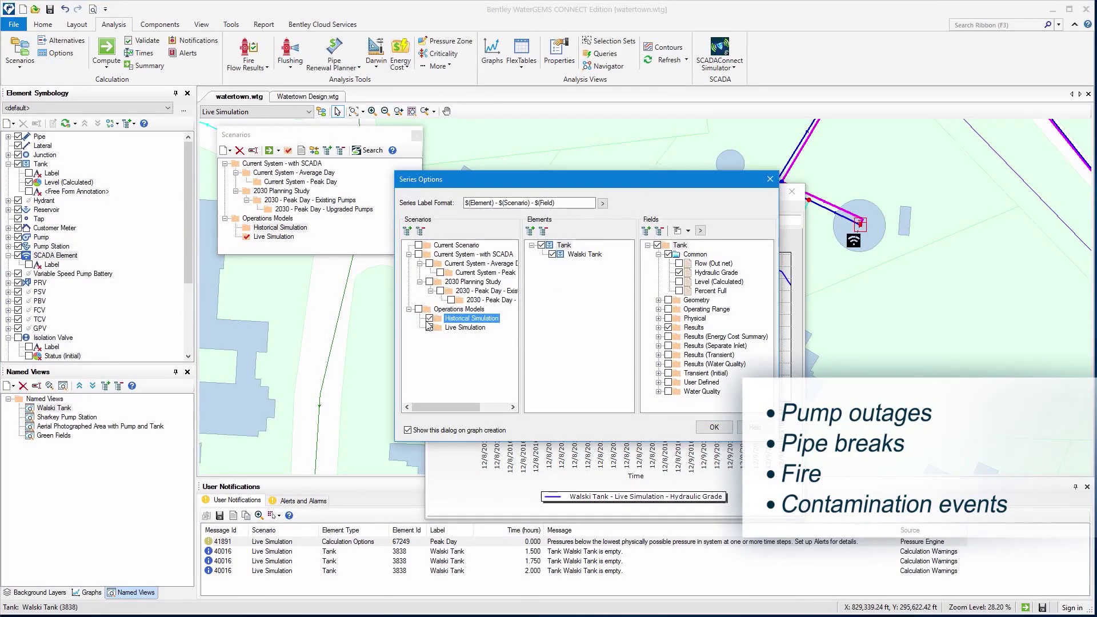
{"action": "left_click", "coordinate": [714, 427]}
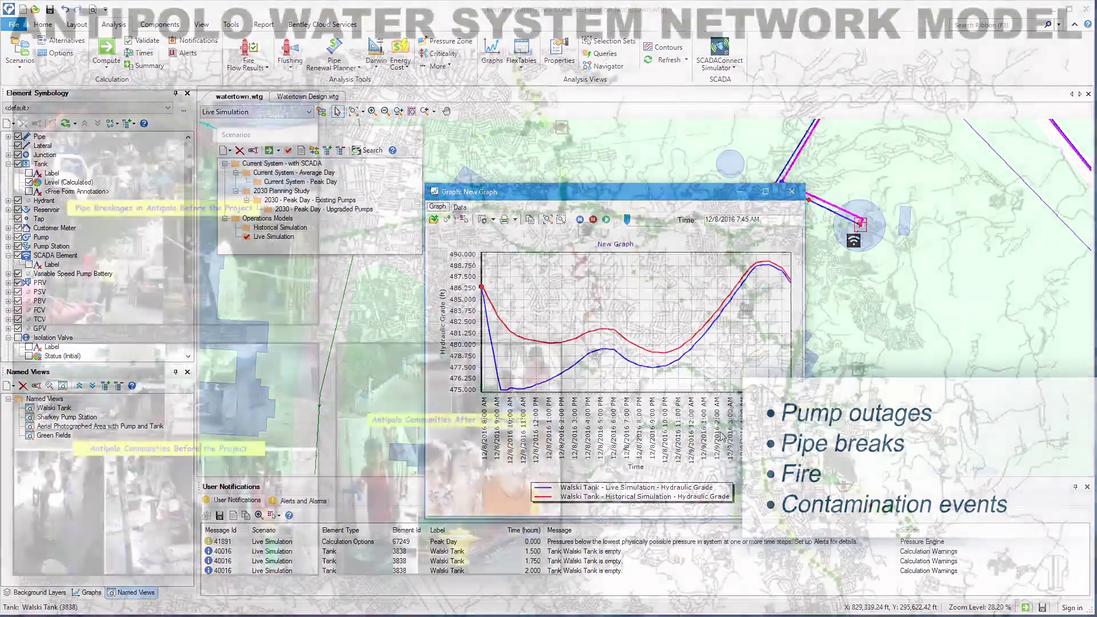